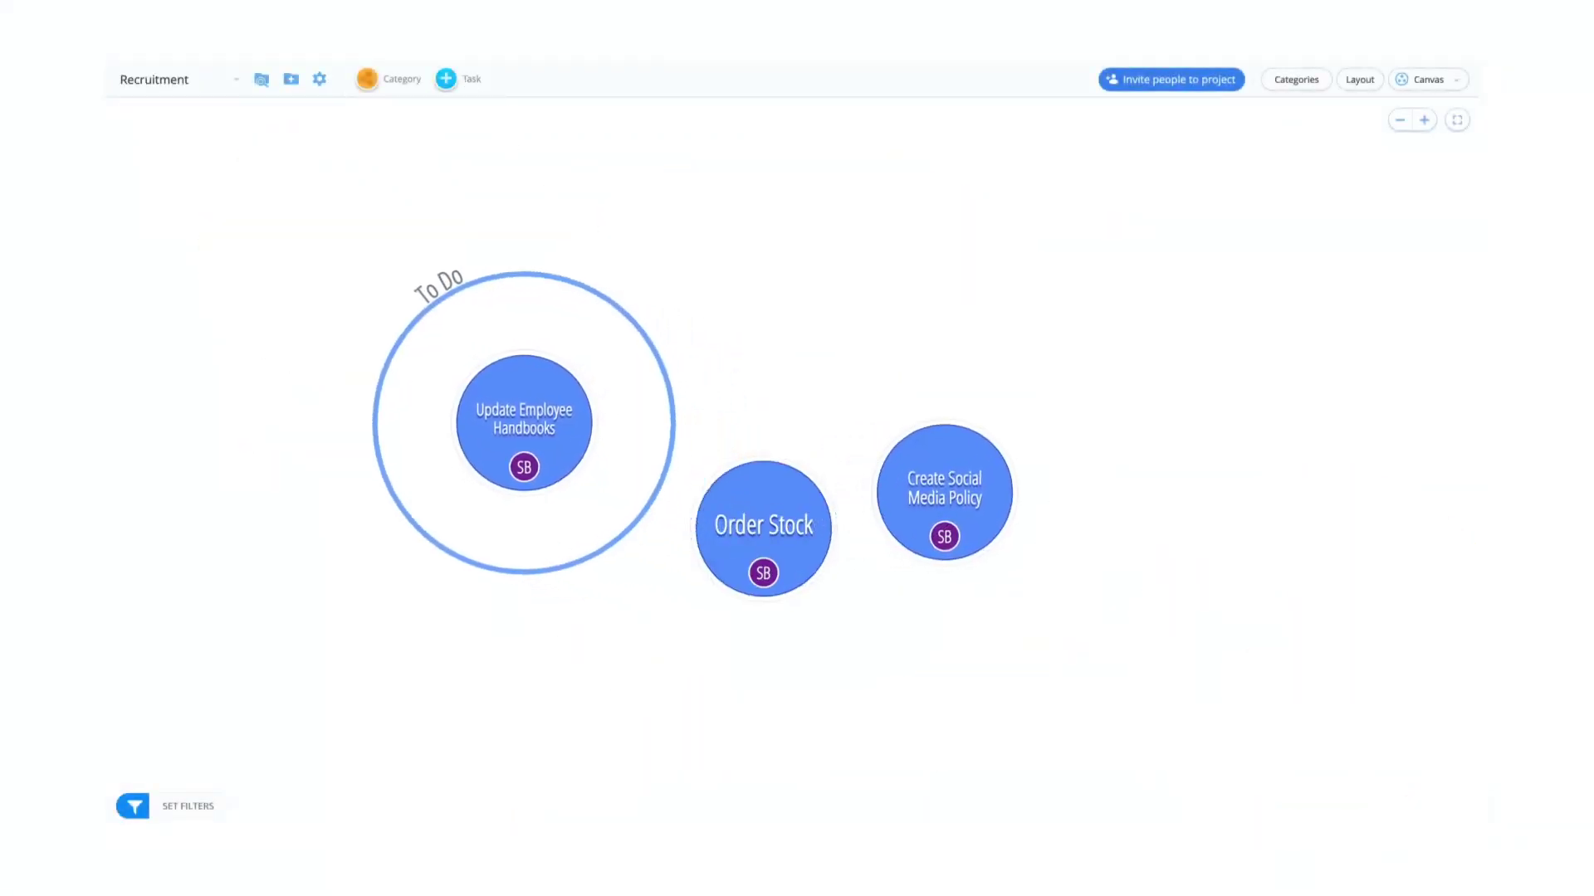
Step: Move the Order Stock and Create Social Media Policy bubbles into the To Do category circle
{"action": "left_click_drag", "start_coordinate": [748, 492], "coordinate": [609, 394]}
{"action": "mouse_move", "coordinate": [924, 460]}
{"action": "left_mouse_down"}
{"action": "mouse_move", "coordinate": [761, 402]}
{"action": "mouse_move", "coordinate": [647, 461]}
{"action": "left_mouse_up"}
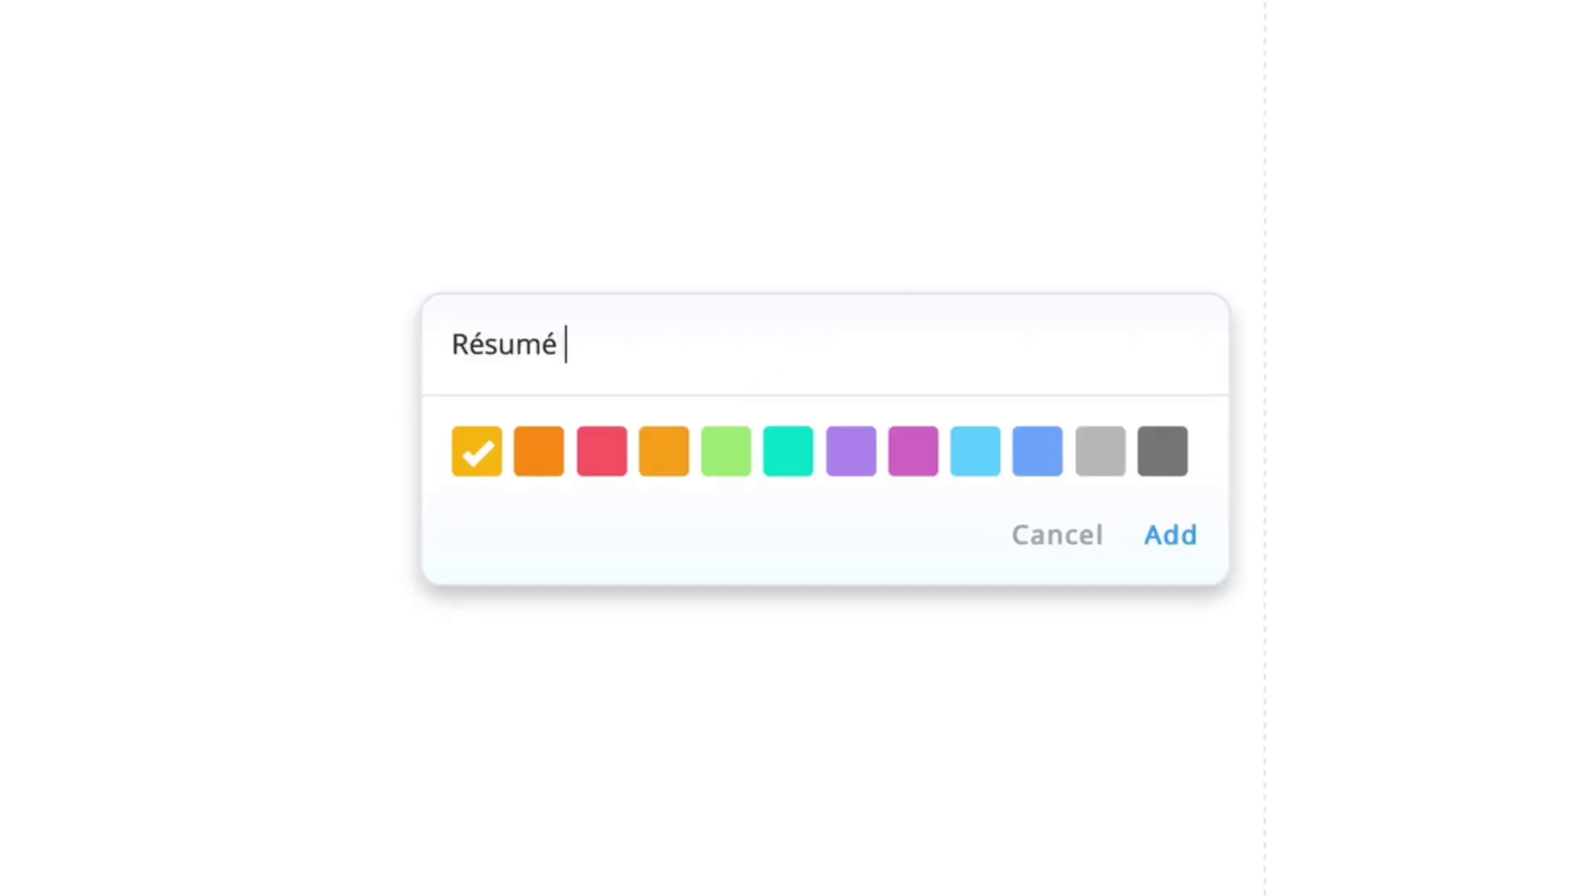
{"action": "type", "text": "s"}
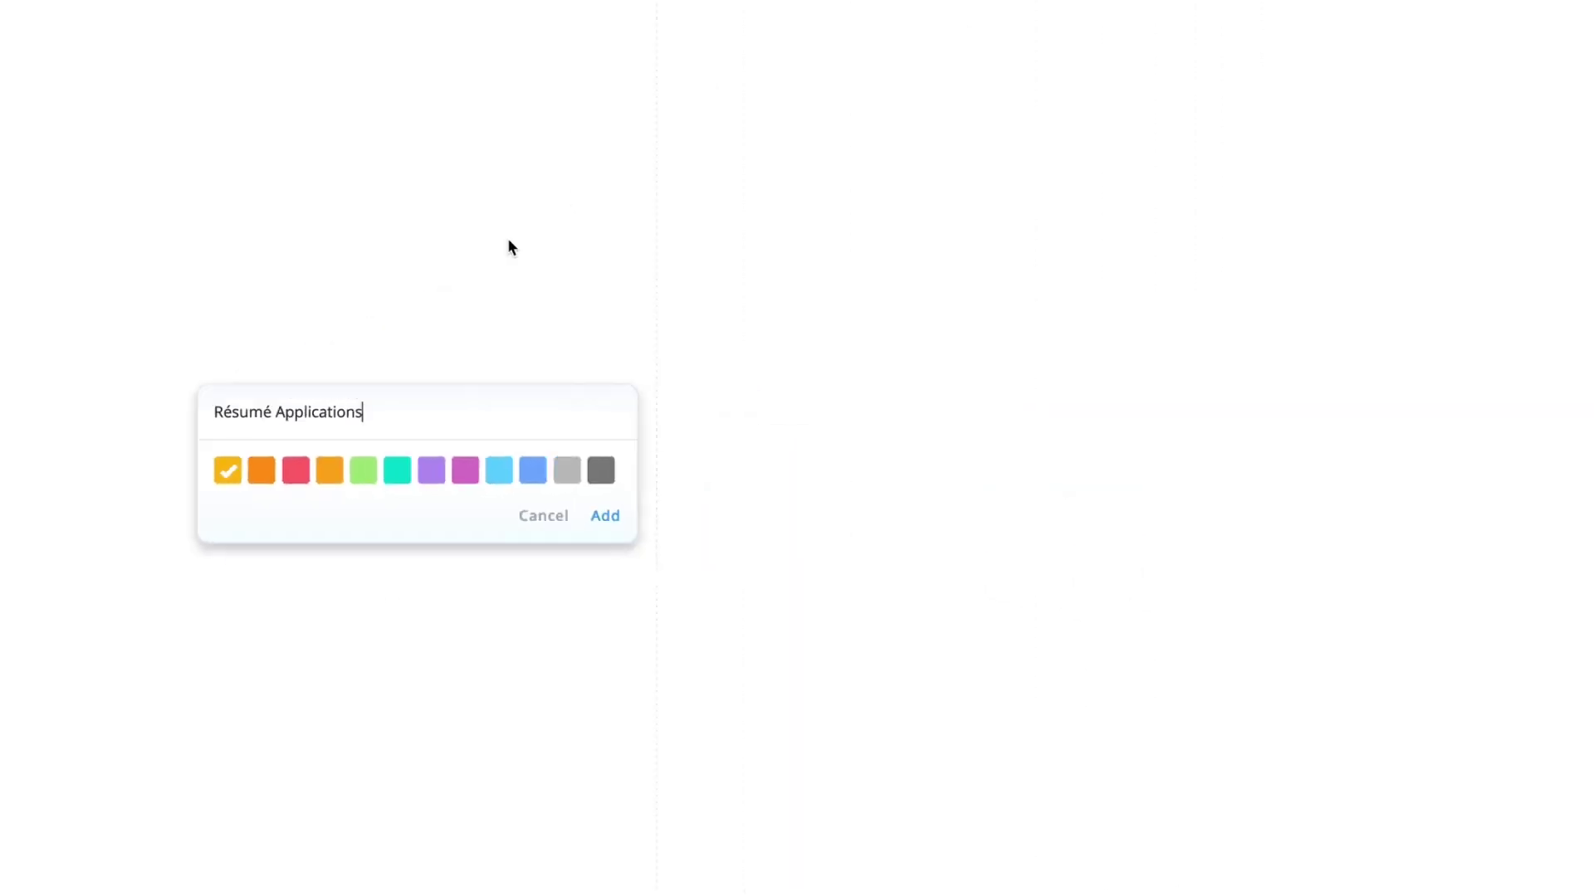
Step: Create the yellow 'Résumé Applications' category on the Recruitment board
{"action": "left_click", "coordinate": [393, 507]}
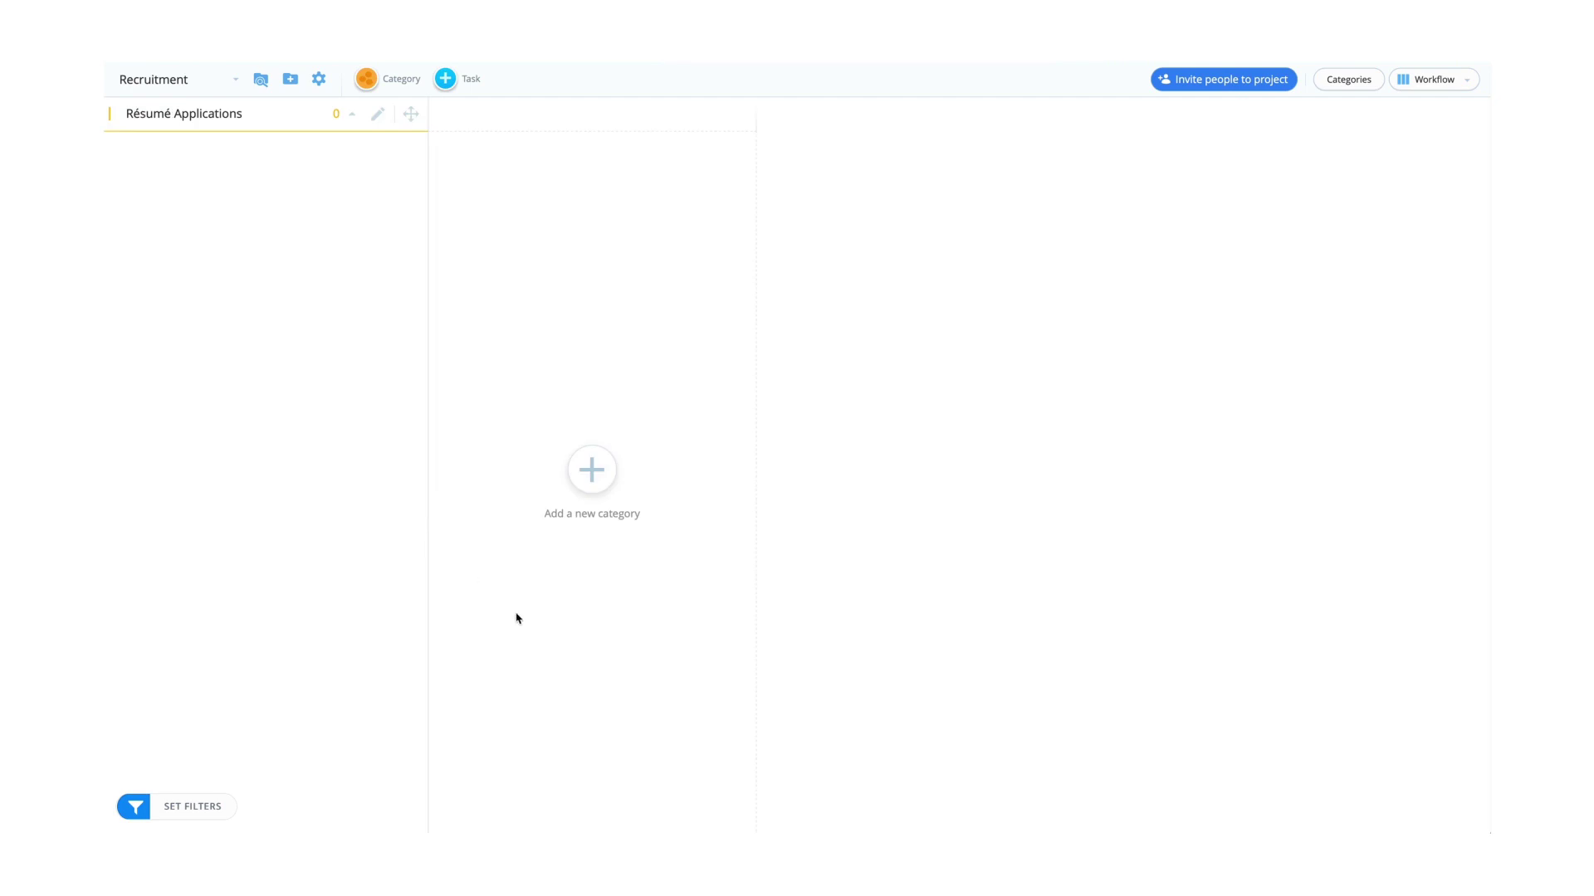
{"action": "mouse_move", "coordinate": [322, 244]}
{"action": "left_mouse_down"}
{"action": "mouse_move", "coordinate": [284, 433]}
{"action": "mouse_move", "coordinate": [943, 285]}
{"action": "left_mouse_up"}
{"action": "left_click_drag", "start_coordinate": [1021, 230], "coordinate": [1247, 462]}
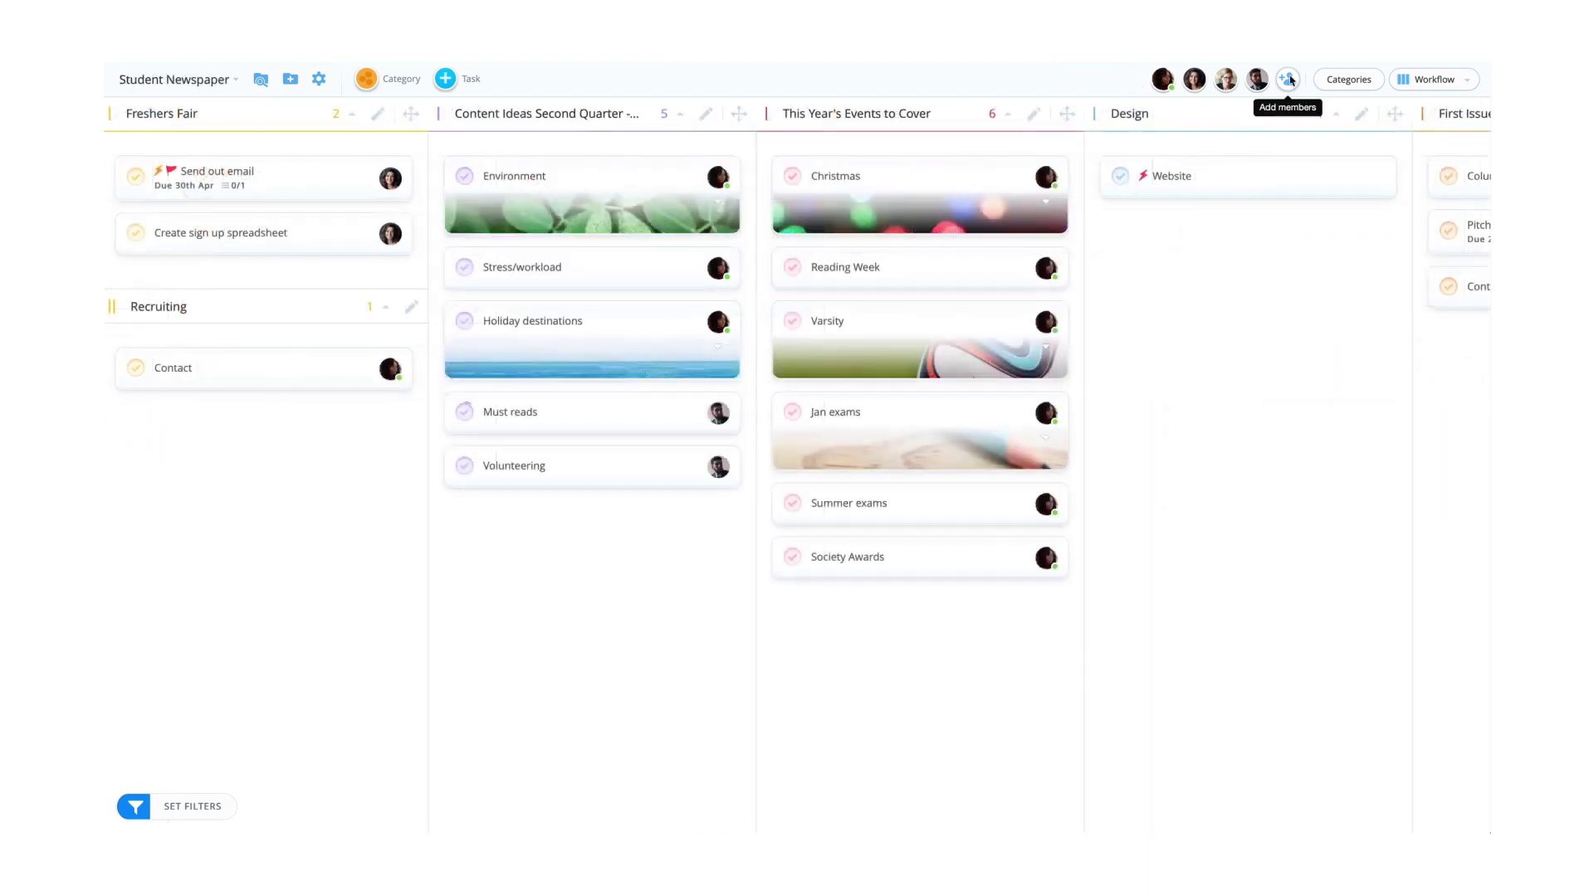
Step: Add a new member to Student Newspaper and assign them to the Contact task
{"action": "left_click", "coordinate": [1290, 81]}
{"action": "left_click", "coordinate": [902, 173]}
{"action": "left_click", "coordinate": [900, 299]}
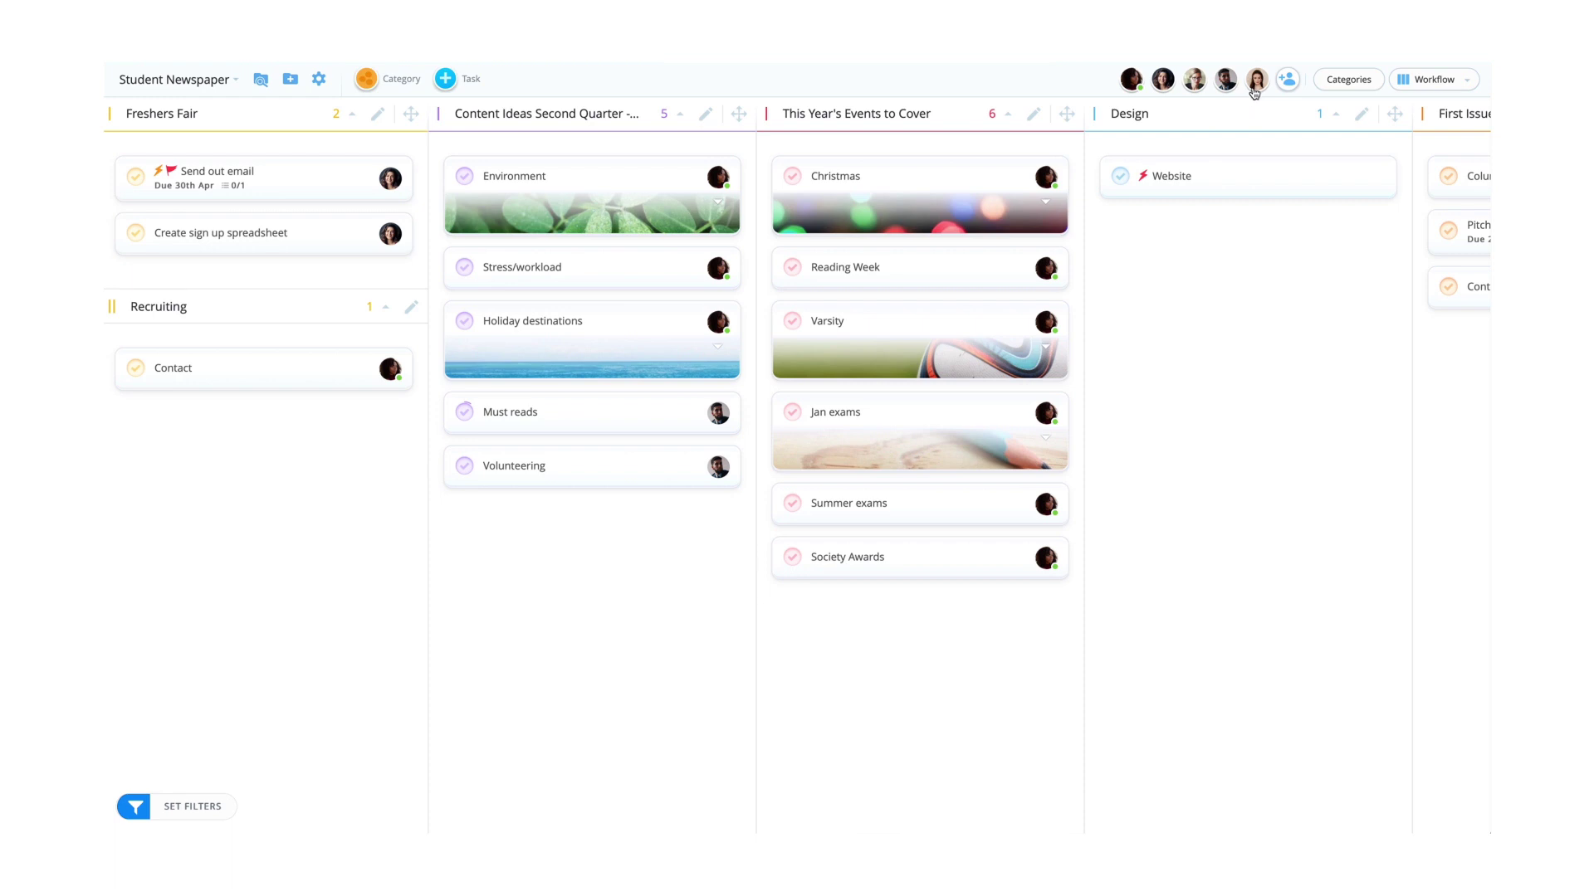
{"action": "left_click_drag", "start_coordinate": [1255, 82], "coordinate": [382, 367]}
Step: Give the Jan exams task high importance and medium urgency, ready to set its due date
{"action": "left_click", "coordinate": [958, 420]}
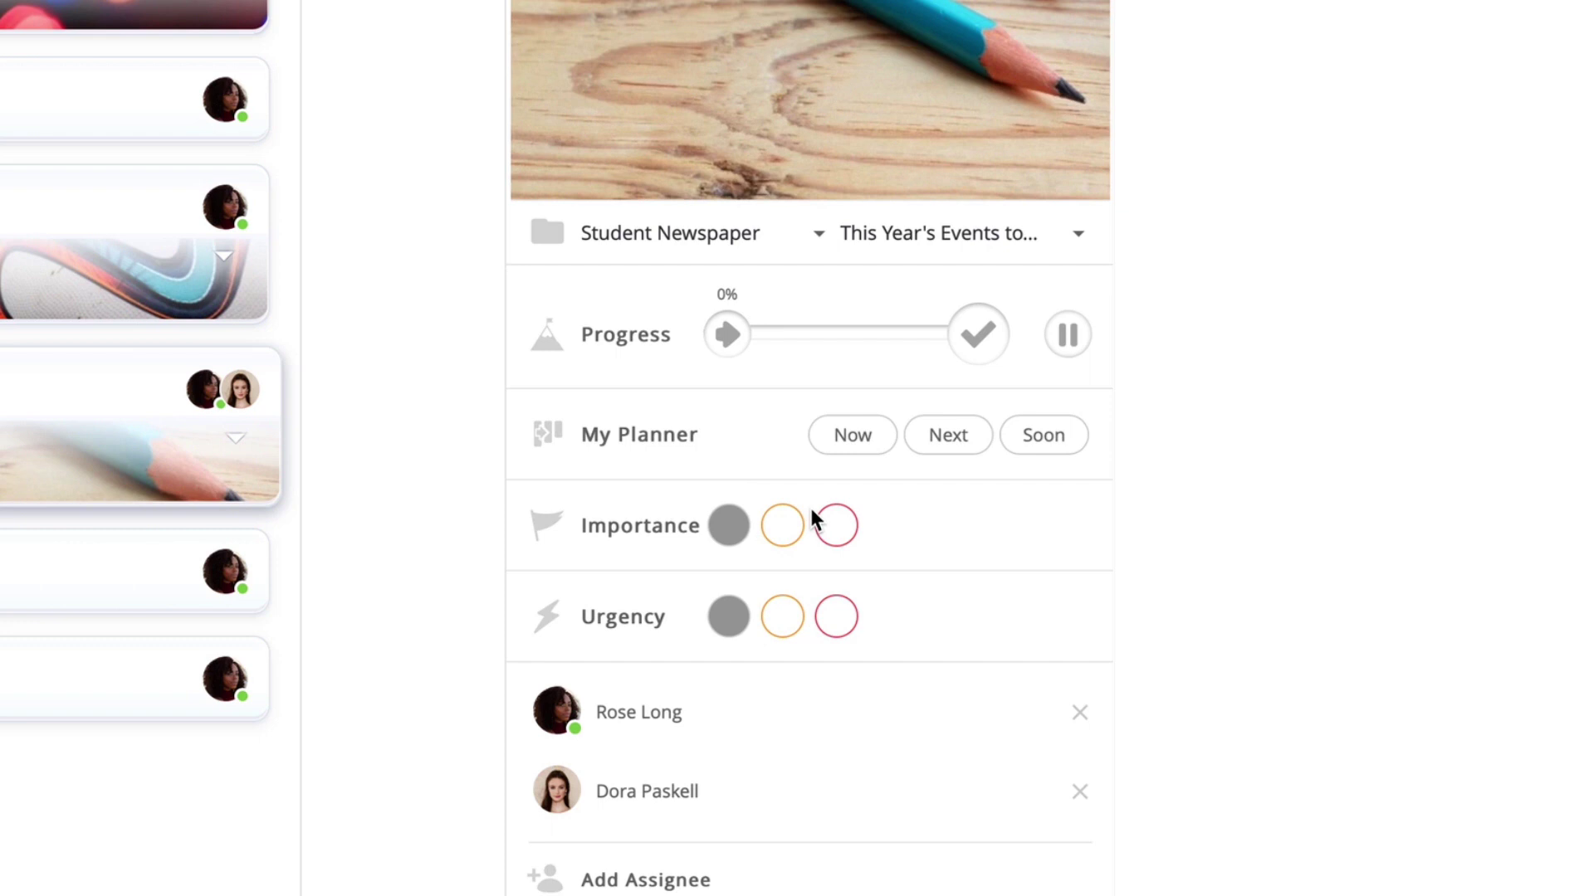
{"action": "left_click", "coordinate": [840, 526]}
{"action": "left_click", "coordinate": [781, 616]}
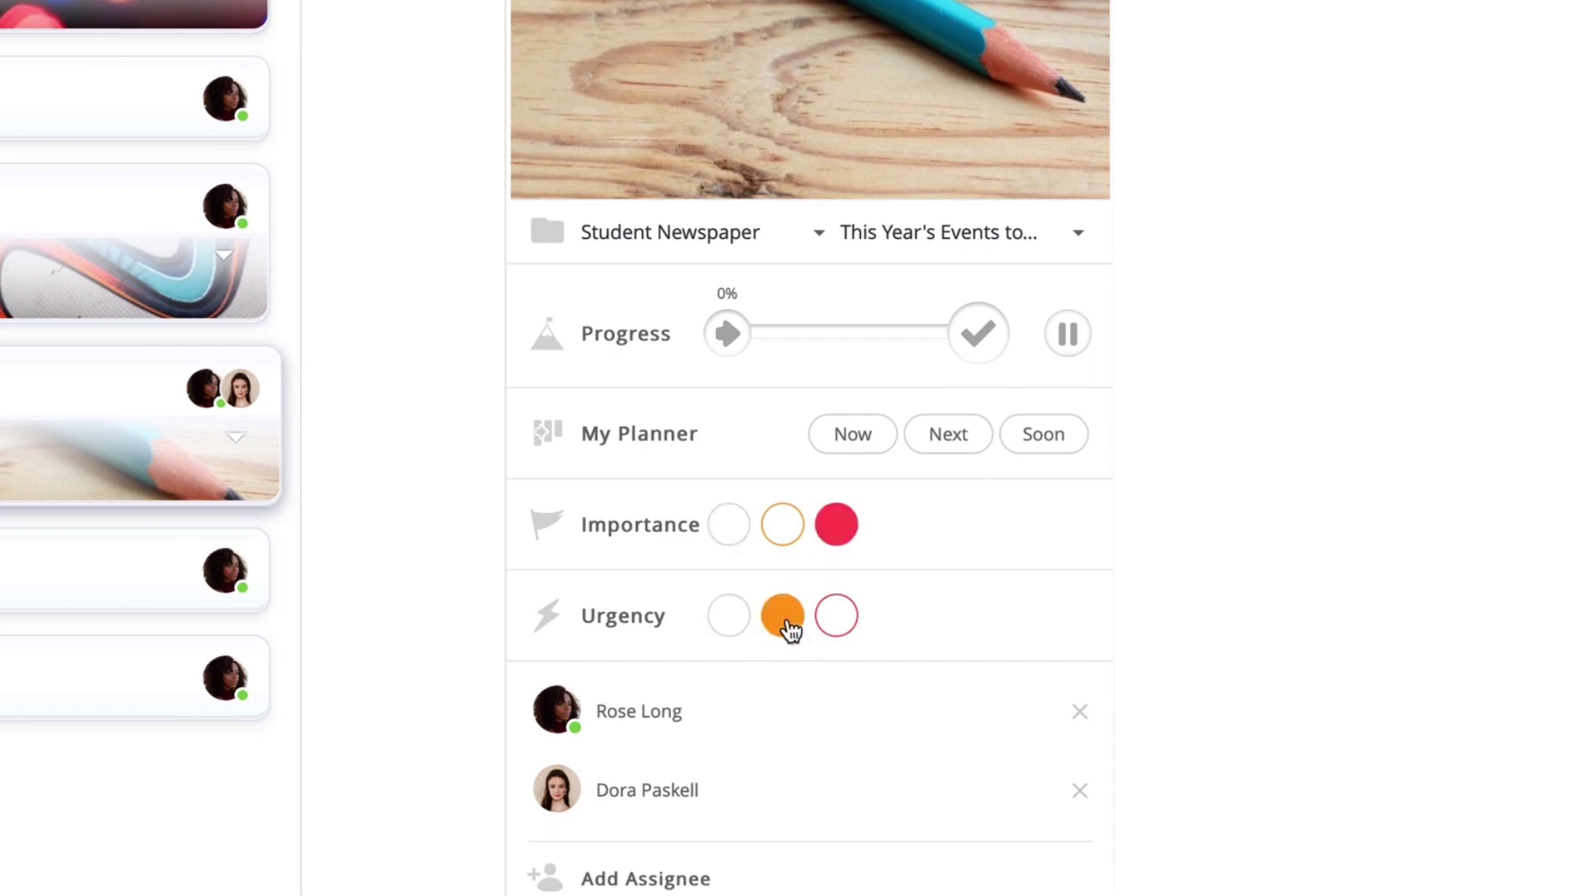
{"action": "left_click", "coordinate": [683, 644]}
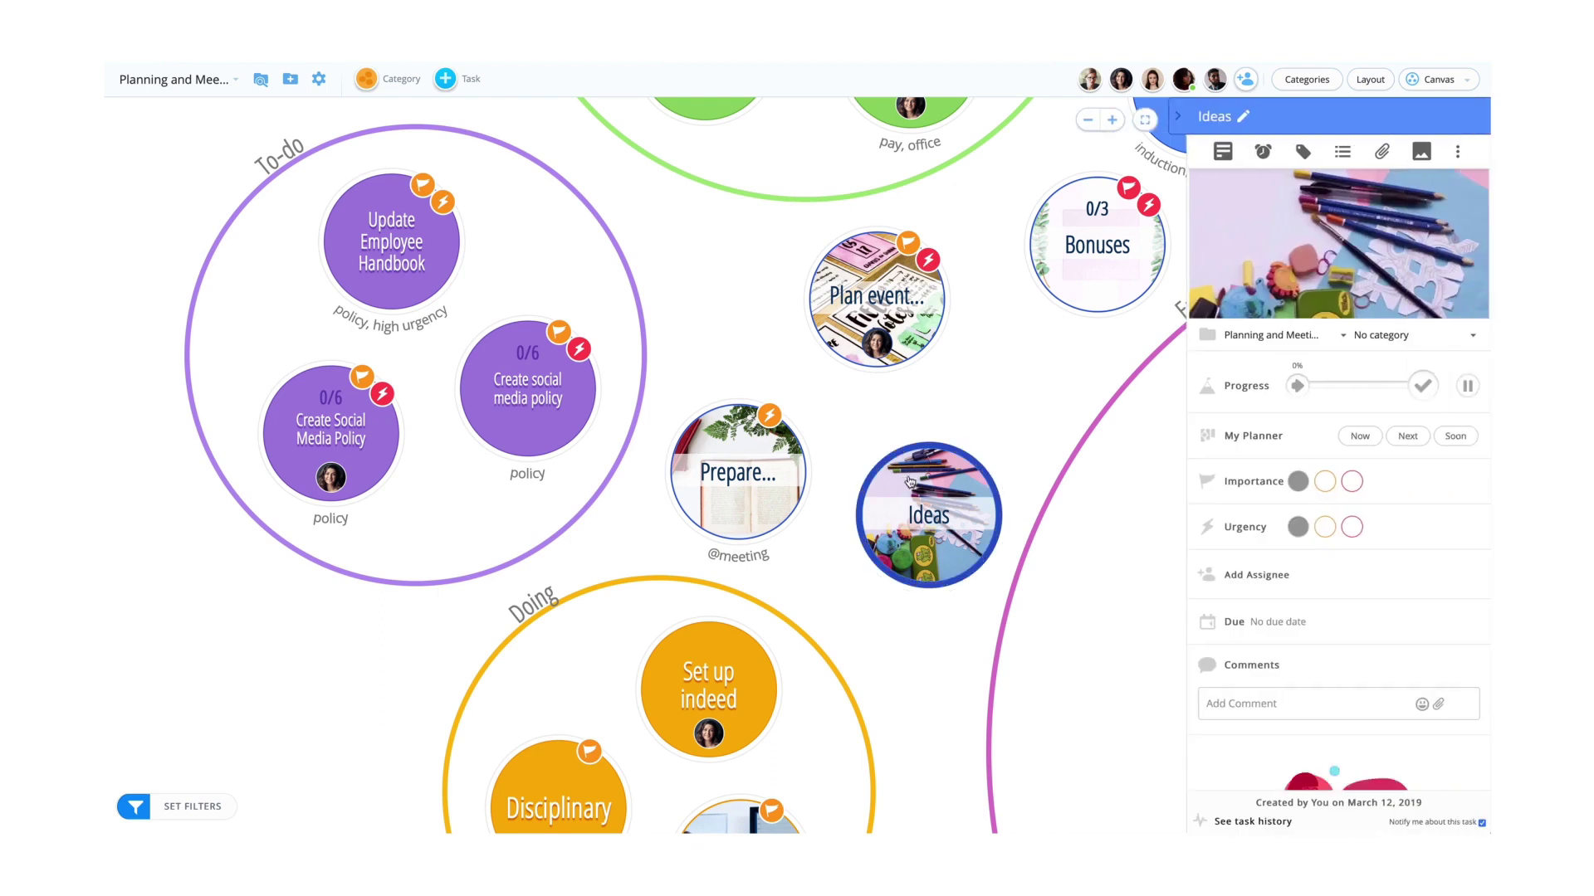
Step: Mark the Ideas task on the meetings canvas as complete
{"action": "left_click", "coordinate": [1061, 465]}
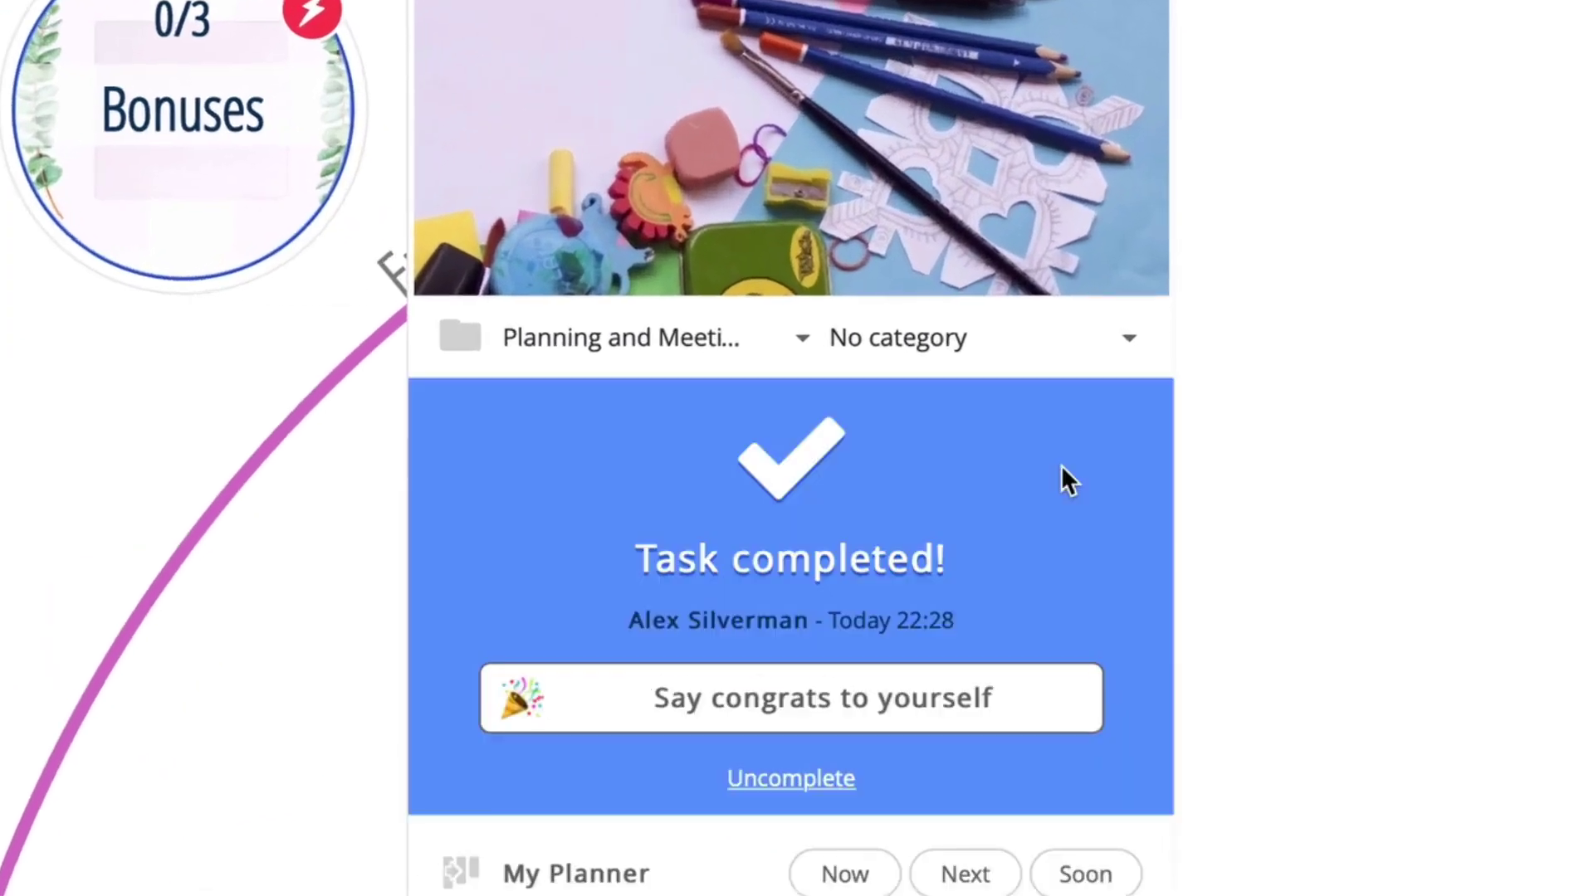